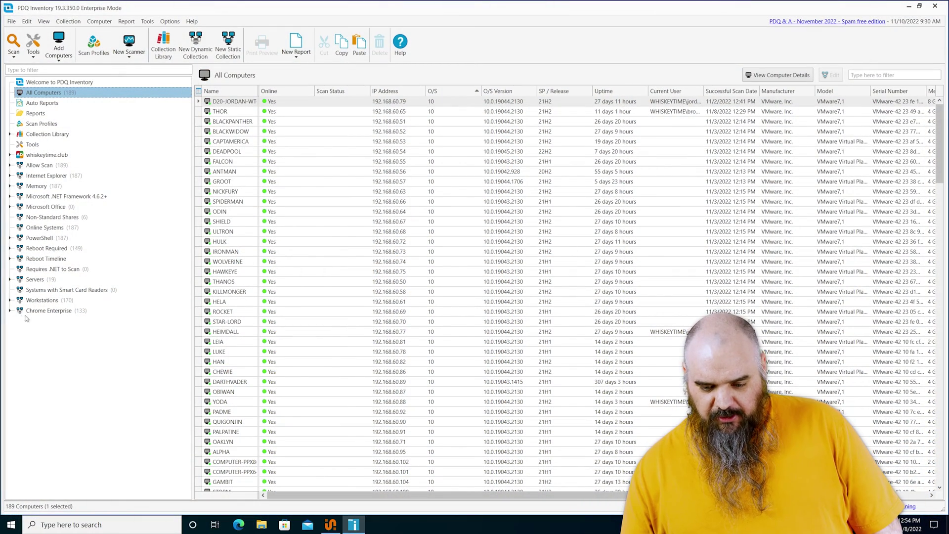
# Review the Chrome Enterprise (Latest) collection's filters without changes, then collapse Chrome Enterprise.
pyautogui.click(10, 311)
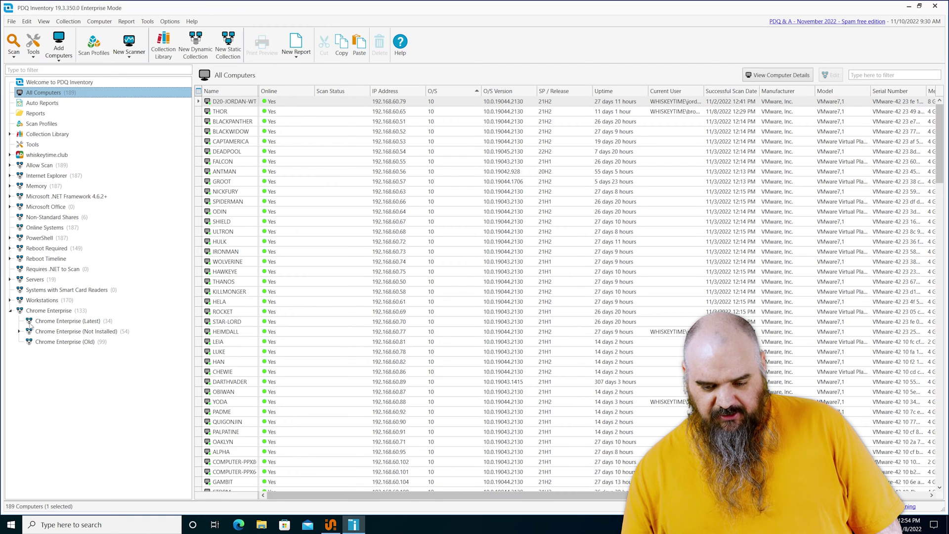
pyautogui.click(30, 324)
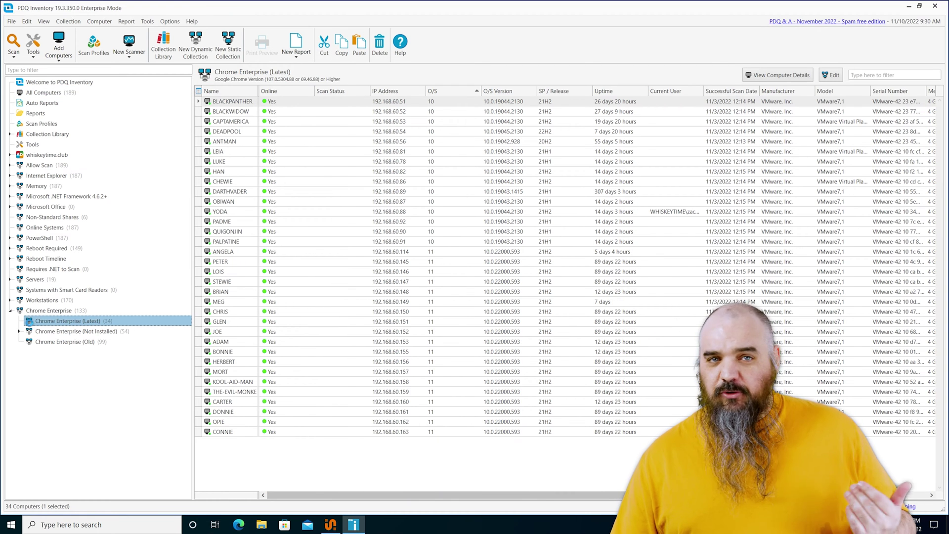
pyautogui.doubleClick(30, 325)
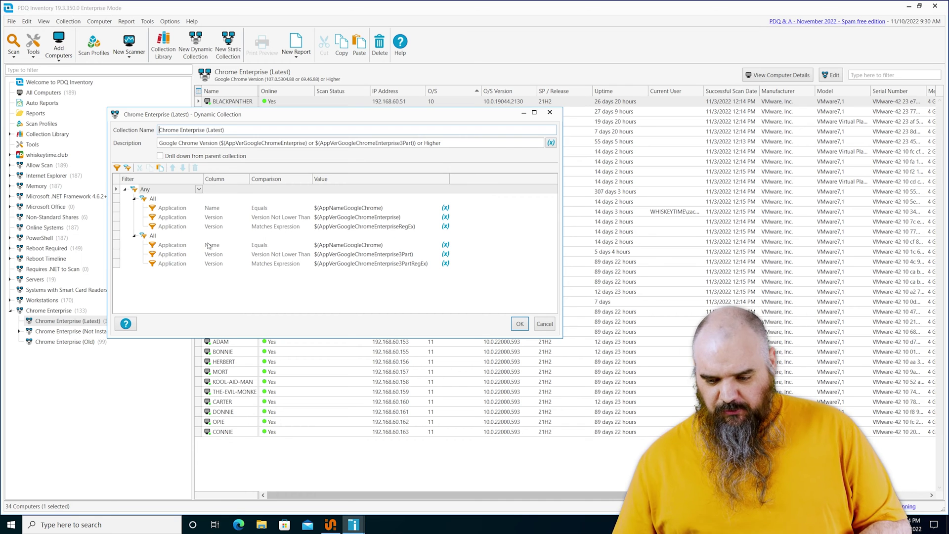
pyautogui.click(547, 326)
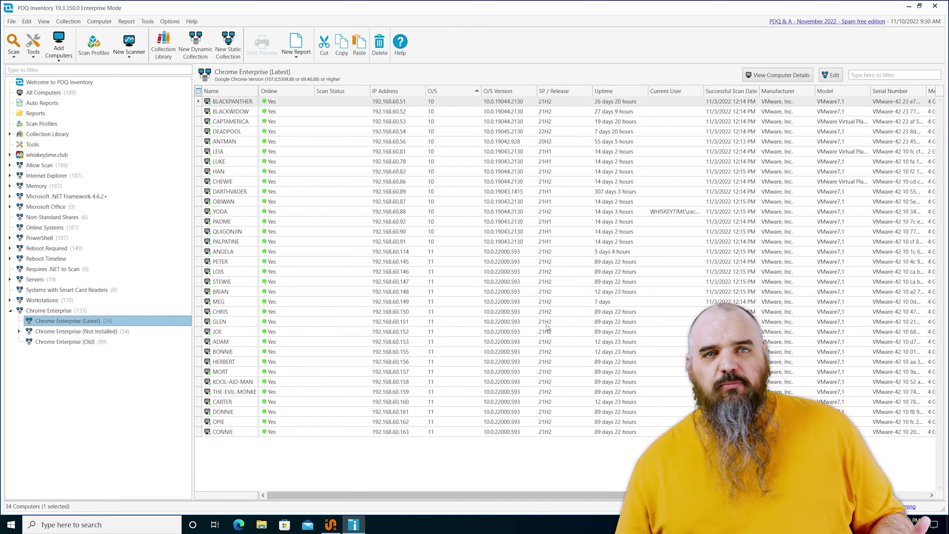
pyautogui.click(9, 311)
# From the Welcome page, create a new dynamic collection named Notepad++.
pyautogui.press('Home')
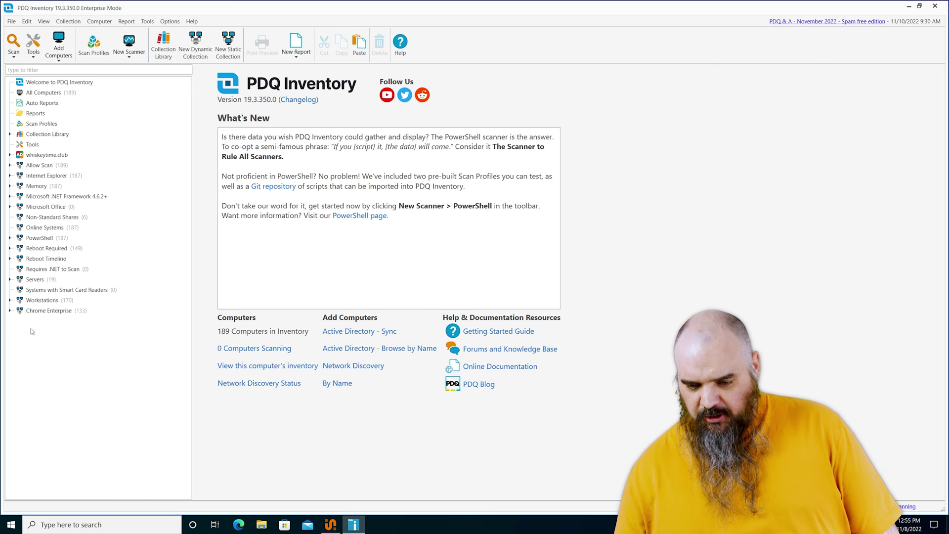
pyautogui.rightClick(48, 156)
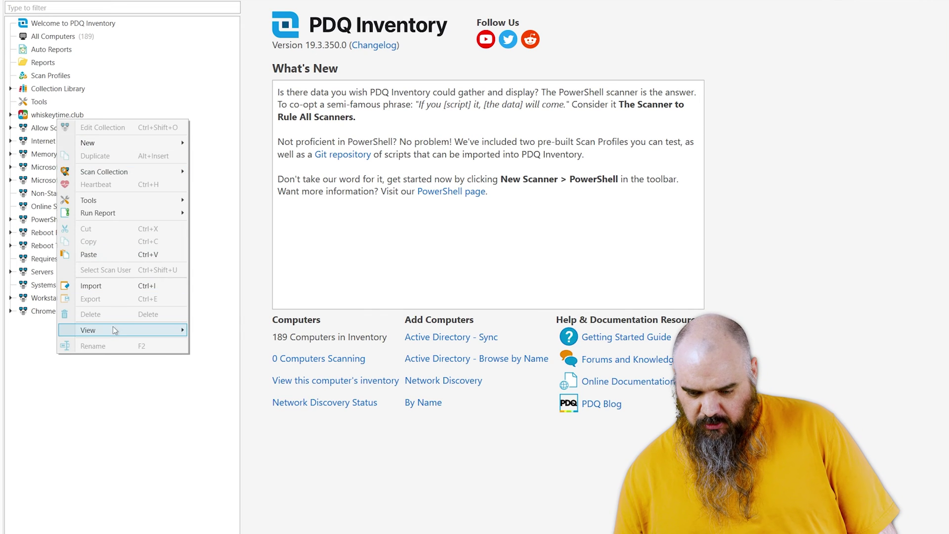
pyautogui.moveTo(99, 143)
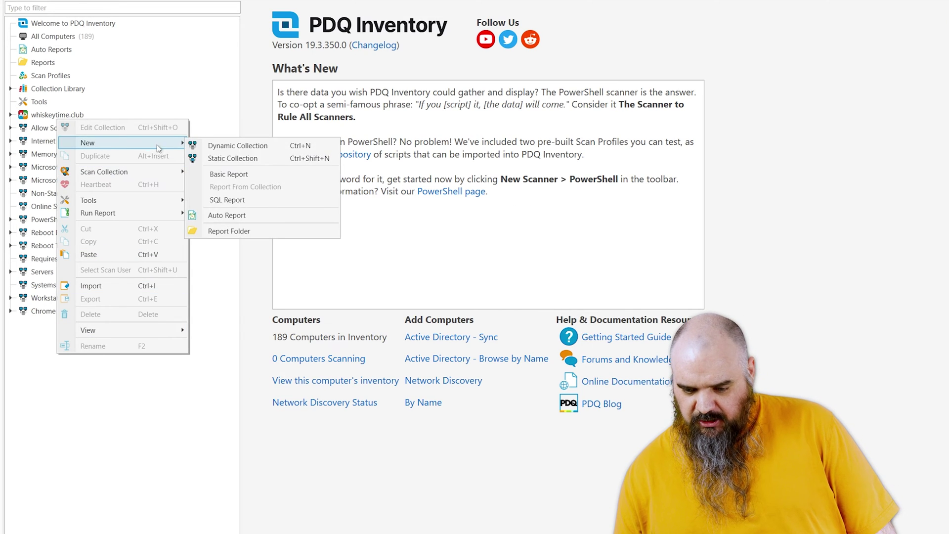
pyautogui.click(211, 147)
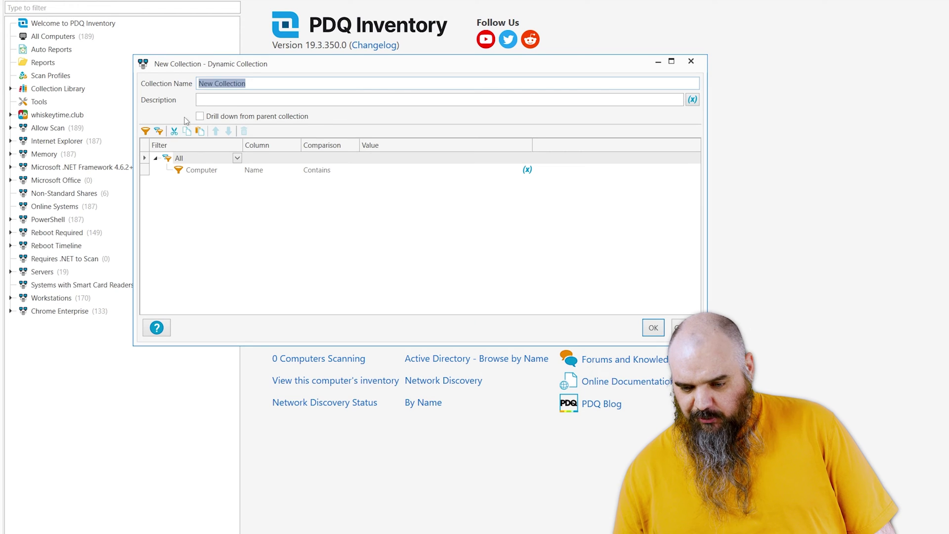
pyautogui.press('End')
pyautogui.hotkey('ctrl', 'shift', 'Left')
pyautogui.hotkey('ctrl', 'shift', 'Left')
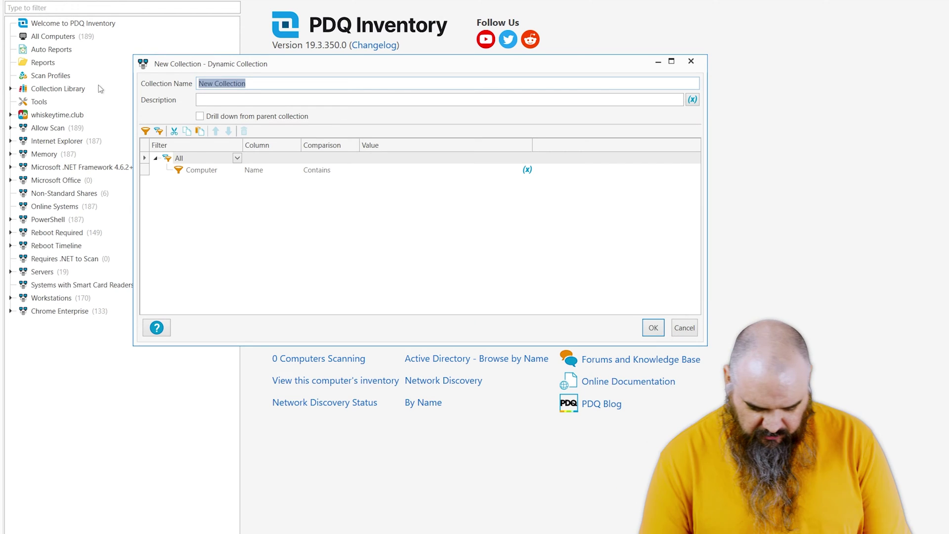
pyautogui.write('Notepad')
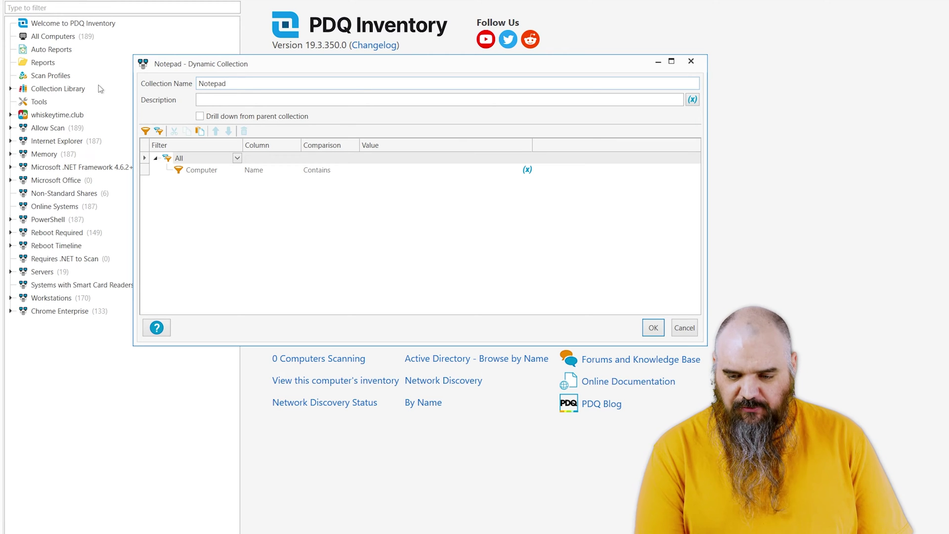
pyautogui.write('++')
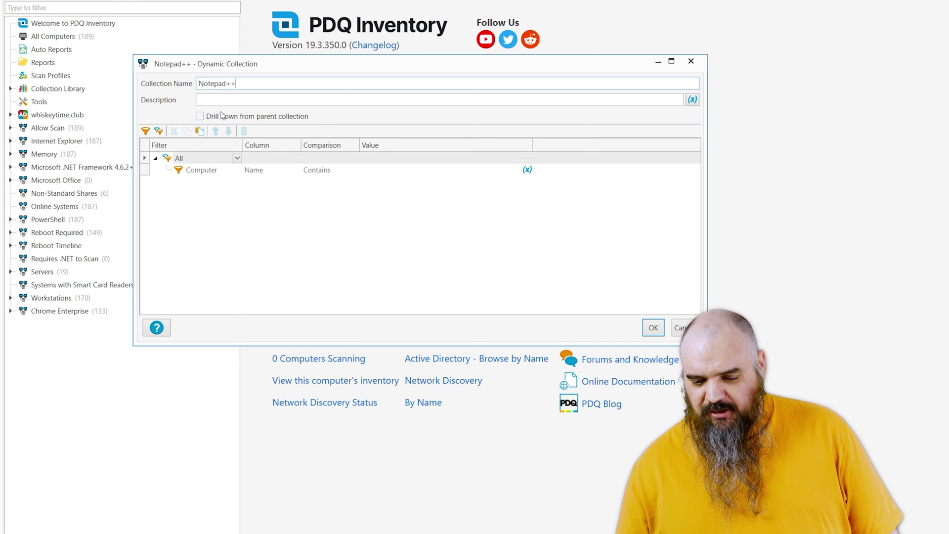
# Set its filter to Application Name contains notepad++ and save the collection.
pyautogui.click(198, 170)
pyautogui.click(237, 169)
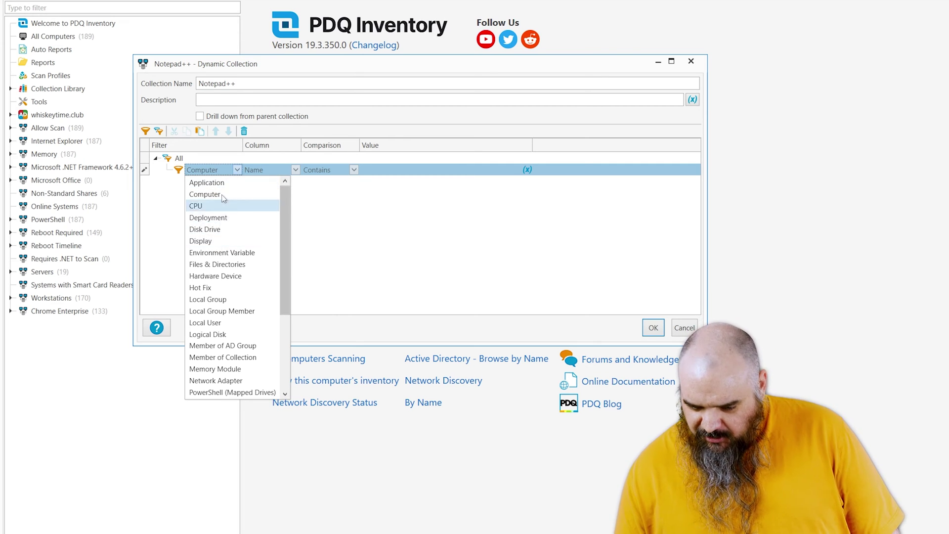
pyautogui.click(220, 184)
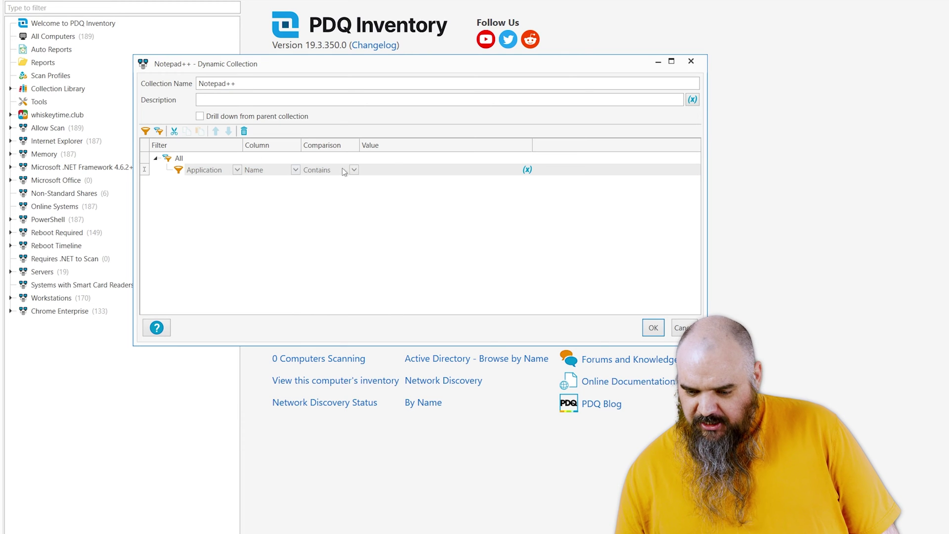
pyautogui.click(395, 170)
pyautogui.write('notep')
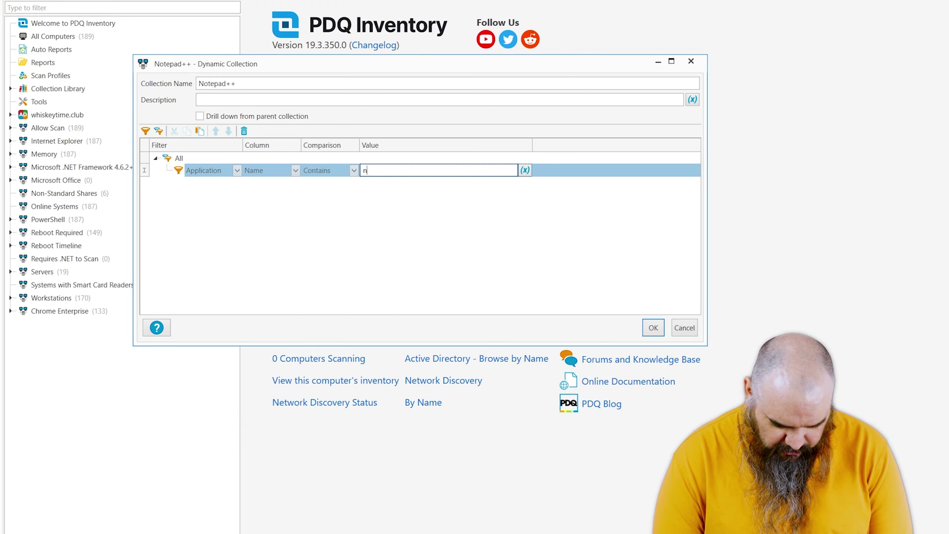
pyautogui.write('ad++')
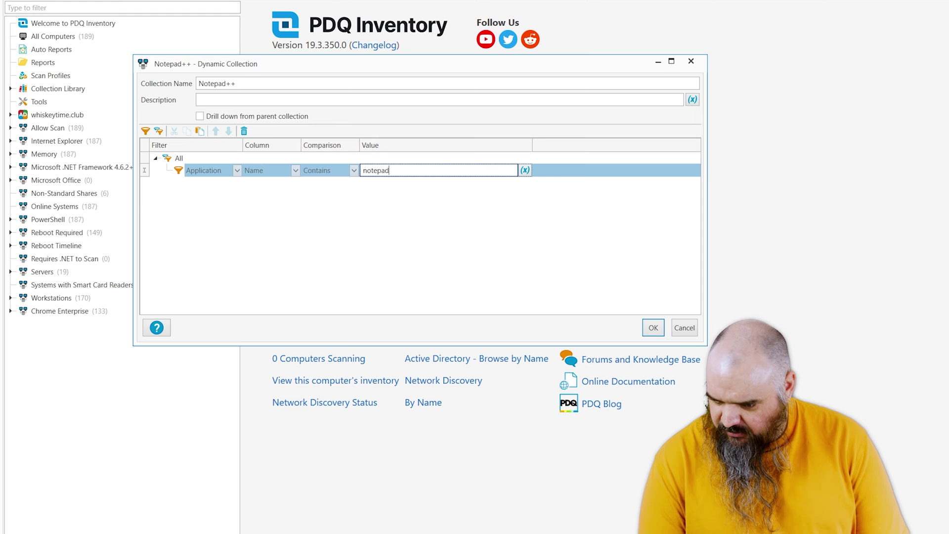
pyautogui.click(652, 328)
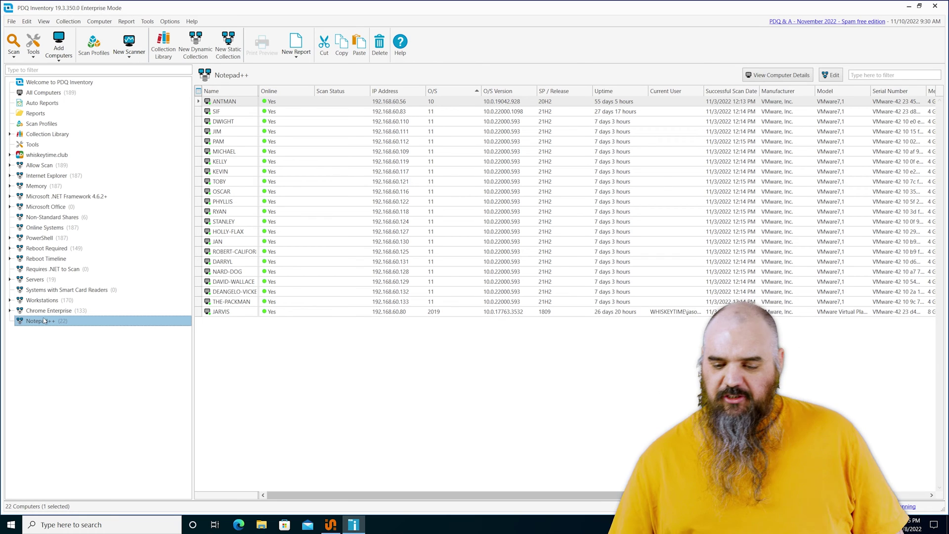
# Verify Notepad++ appears in one listed computer's installed applications, then reopen the collection's filter settings.
pyautogui.doubleClick(220, 153)
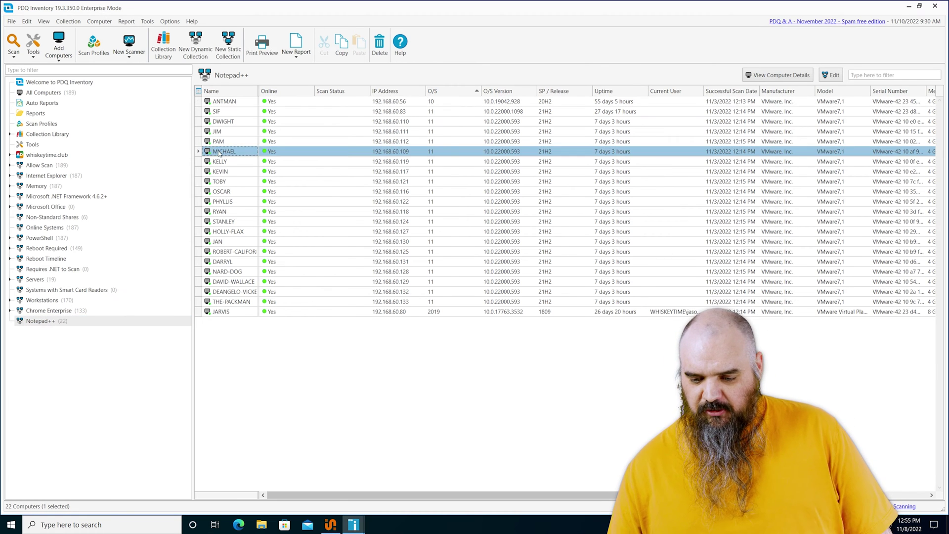
pyautogui.click(217, 249)
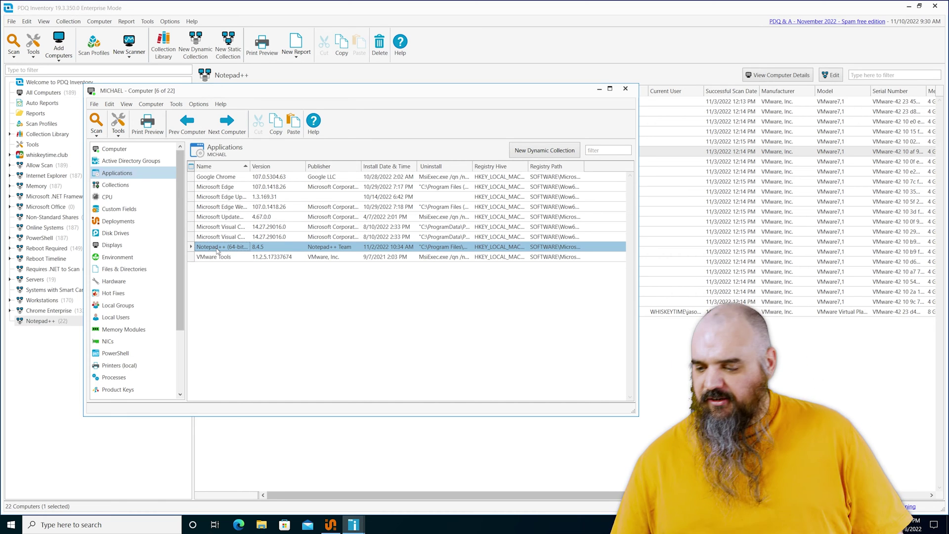
pyautogui.click(625, 89)
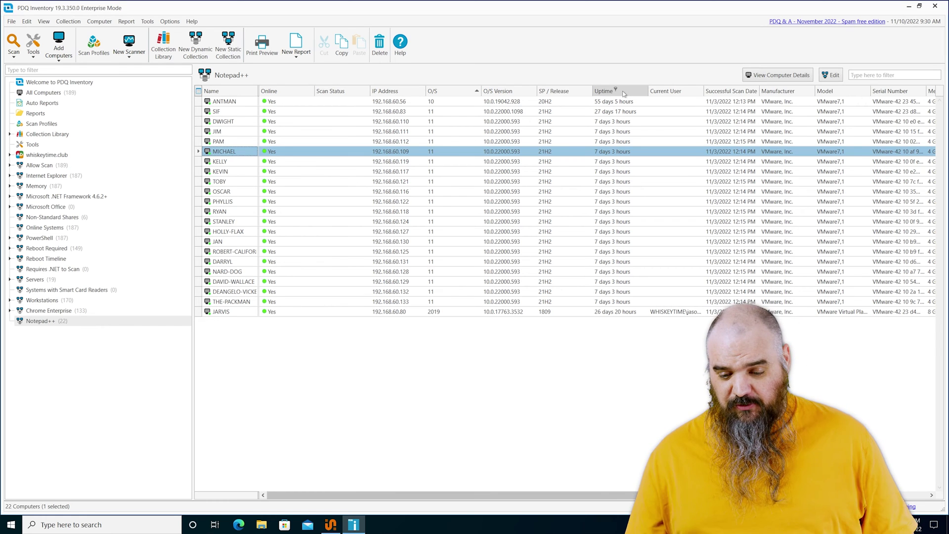
pyautogui.doubleClick(42, 322)
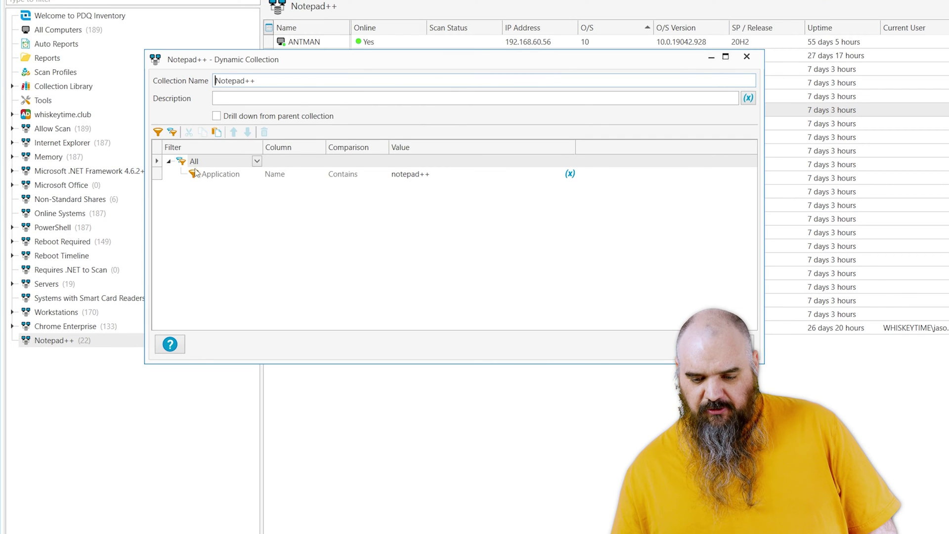
# Add an Application Version Higher Than 1 condition and save the collection.
pyautogui.click(157, 132)
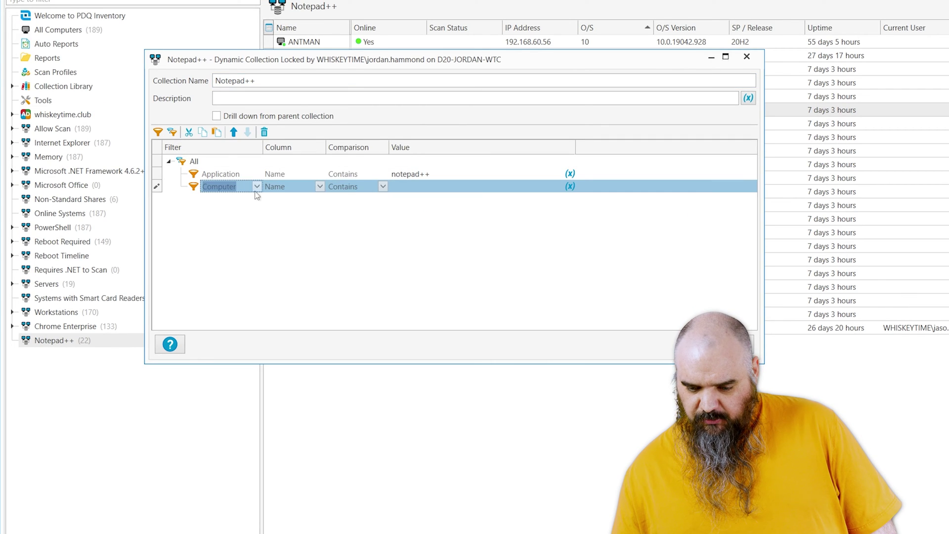
pyautogui.click(257, 187)
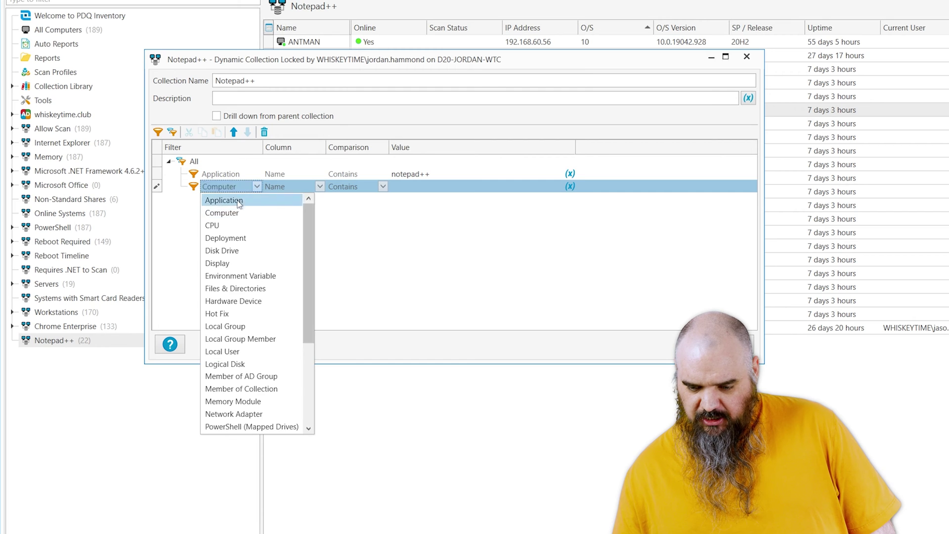
pyautogui.click(239, 201)
pyautogui.click(321, 188)
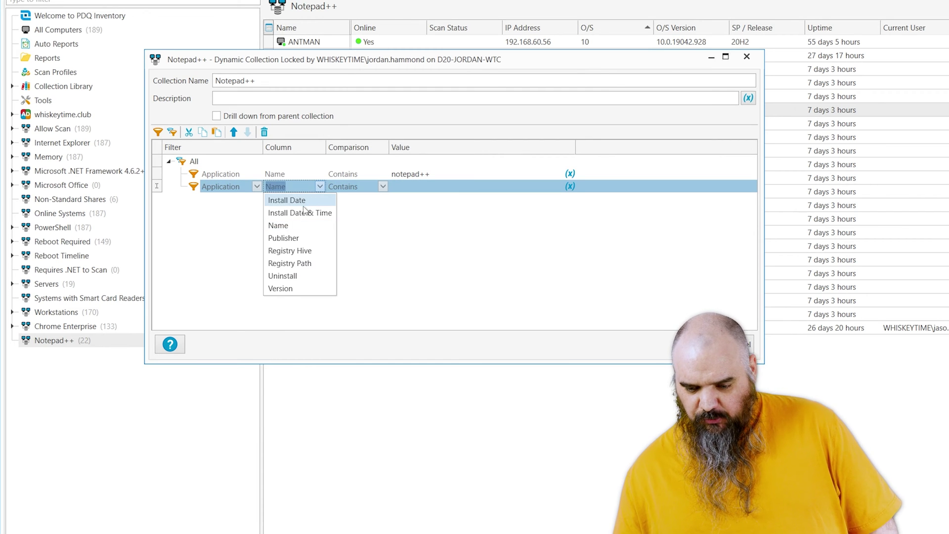
pyautogui.click(282, 292)
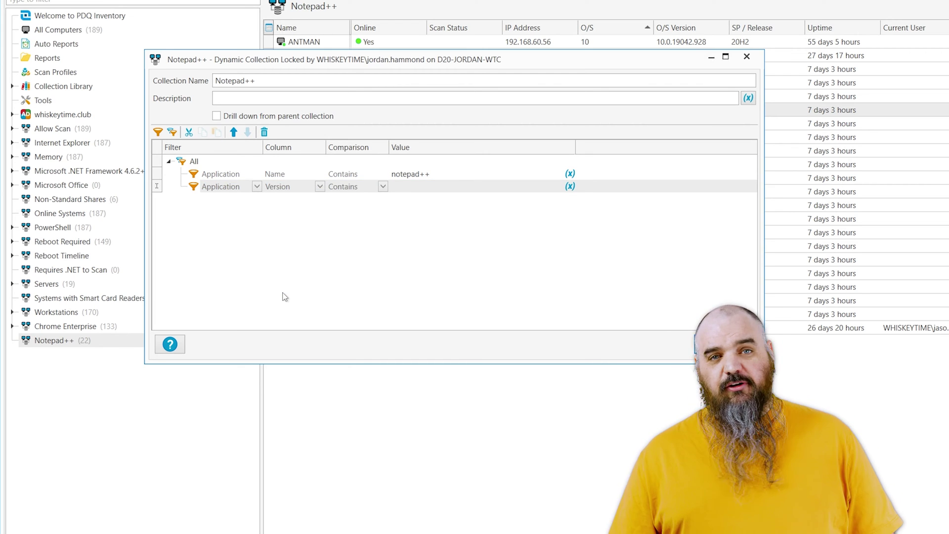
pyautogui.click(381, 187)
pyautogui.click(378, 188)
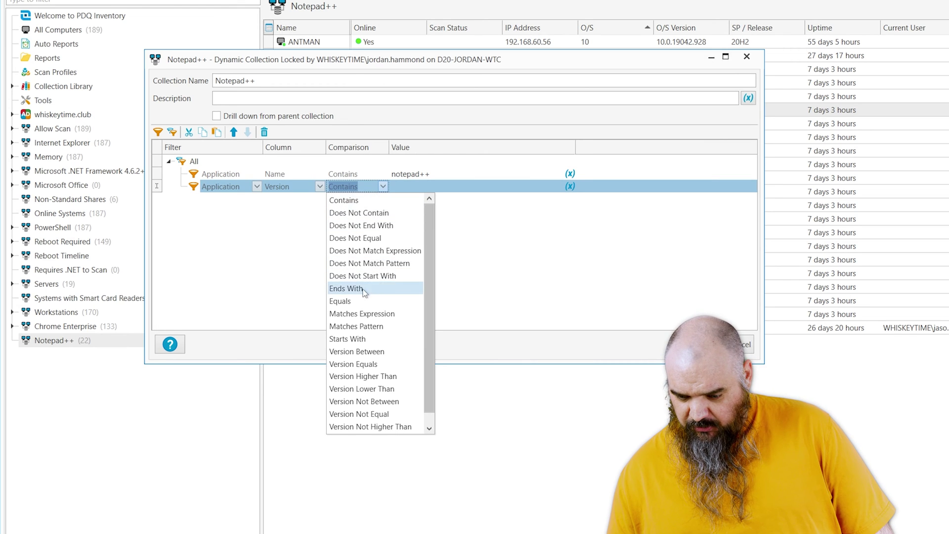
pyautogui.scroll(-1, 363, 316)
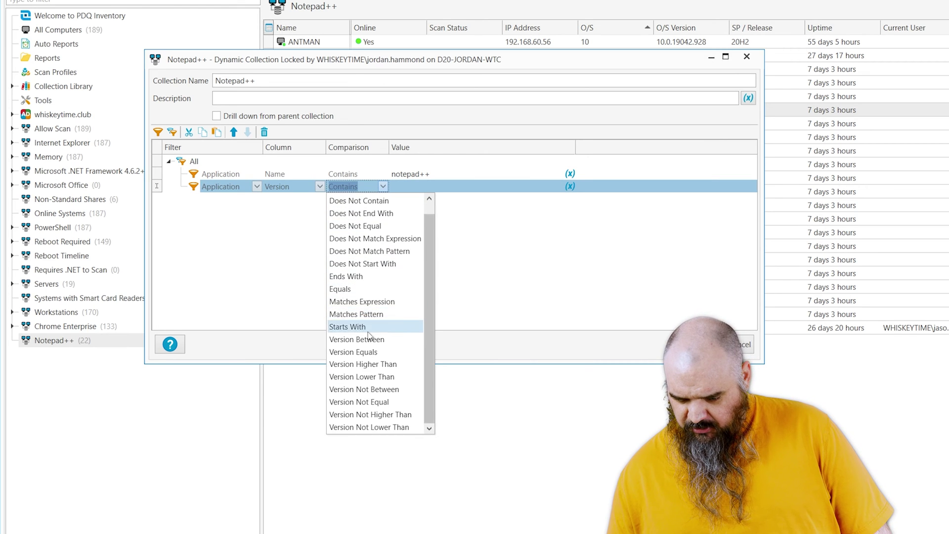
pyautogui.click(363, 364)
pyautogui.click(418, 187)
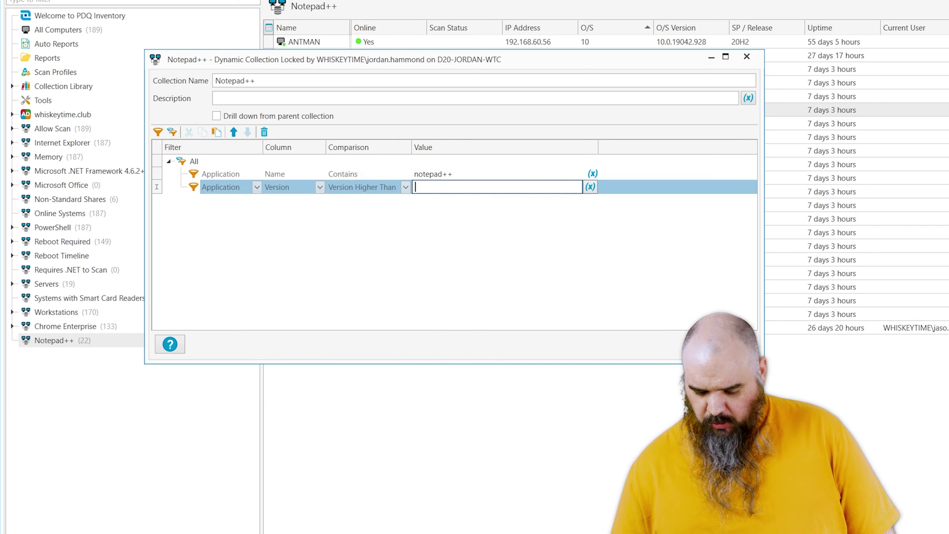
pyautogui.write('1')
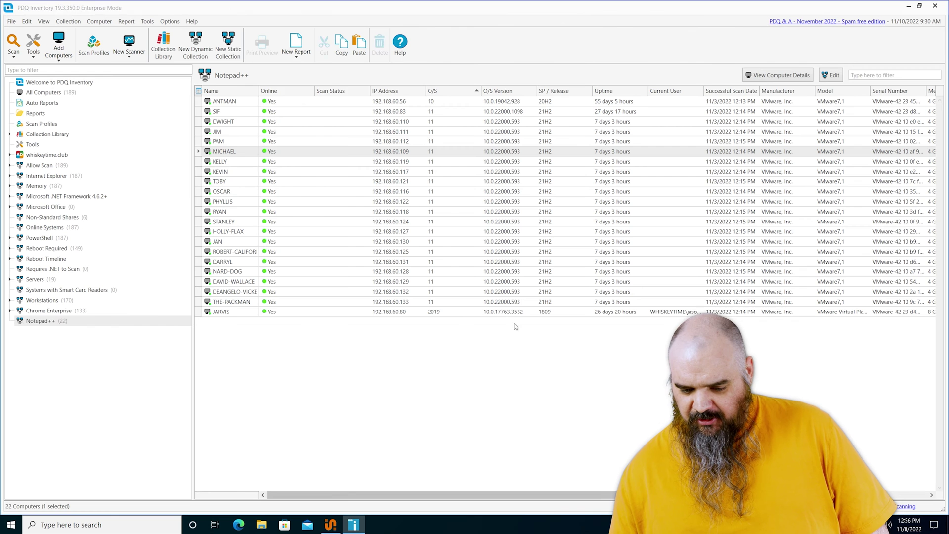
pyautogui.click(694, 345)
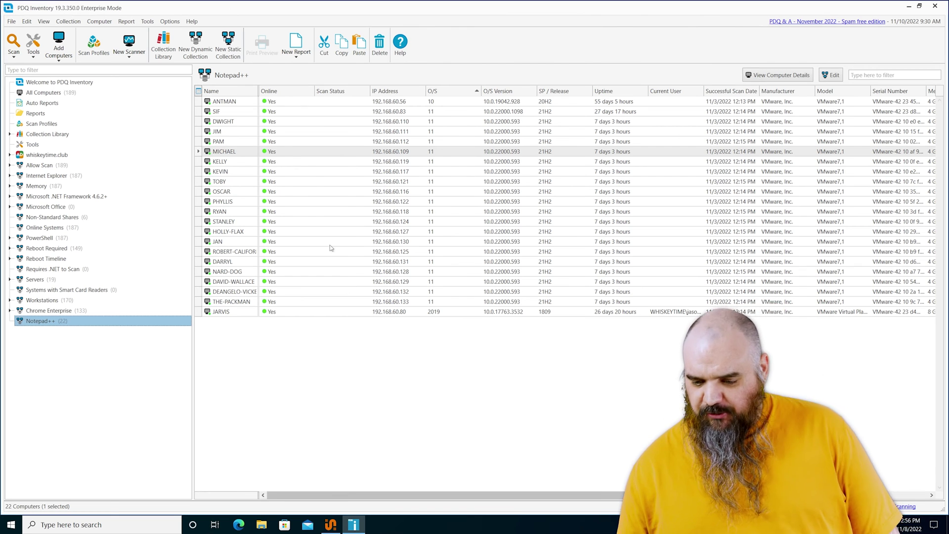
pyautogui.click(223, 152)
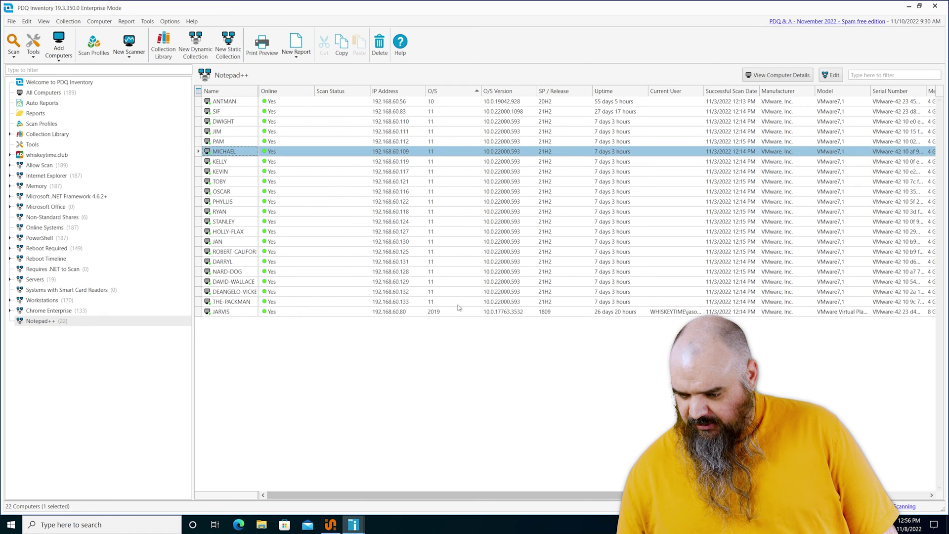
pyautogui.press('Return')
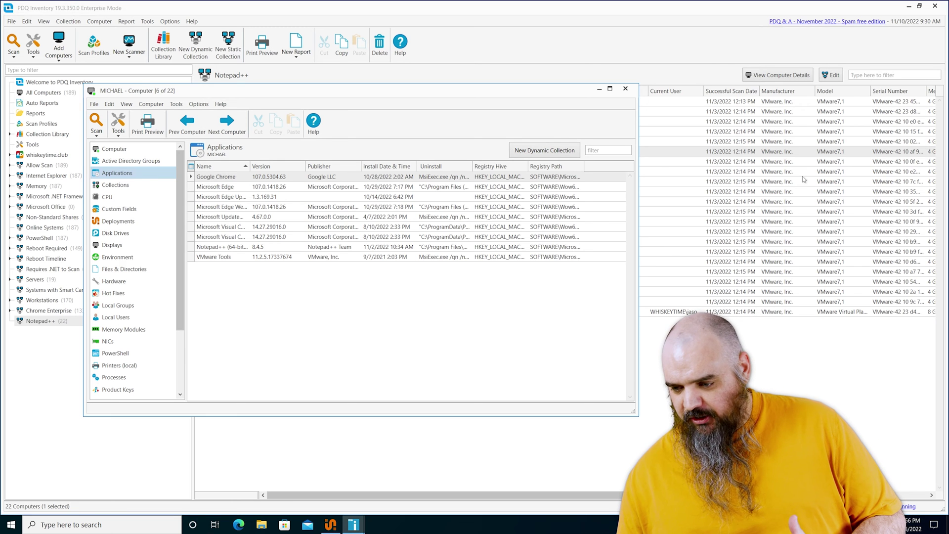
pyautogui.click(625, 90)
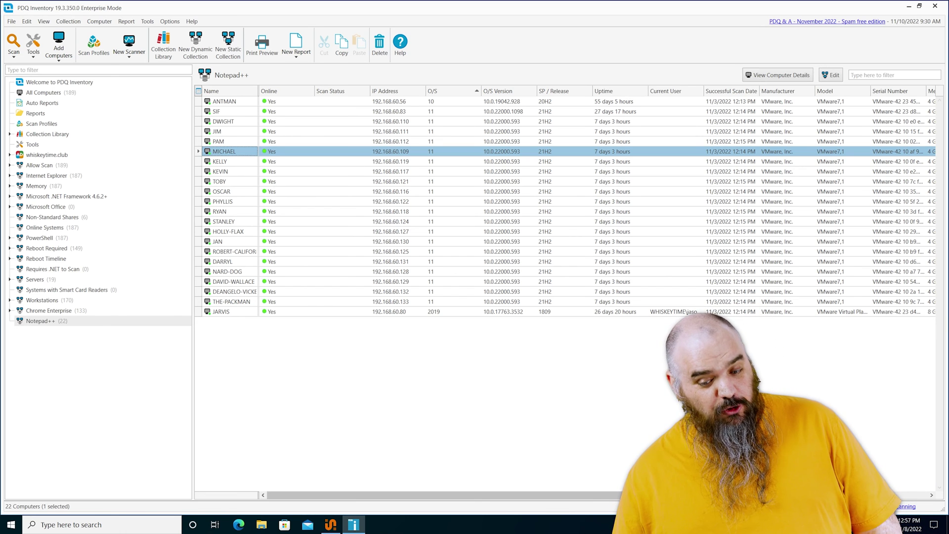
pyautogui.click(41, 321)
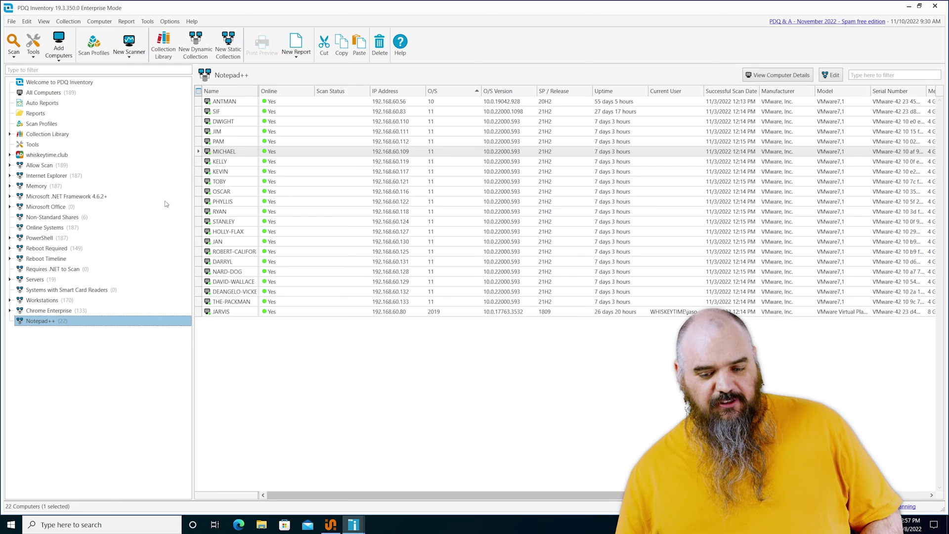
pyautogui.hotkey('ctrl', 'e')
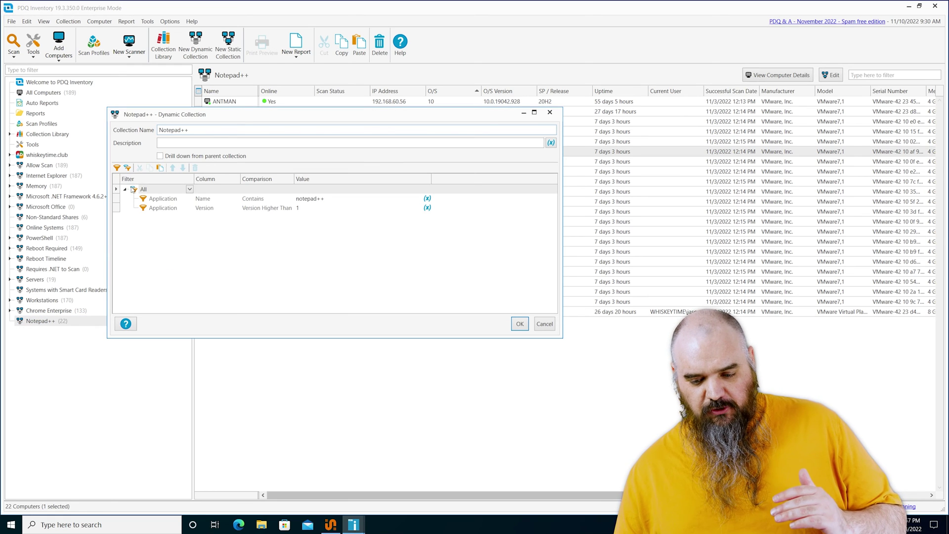
# Insert a new empty All filter group beneath the Name and Version conditions and select it.
pyautogui.click(126, 168)
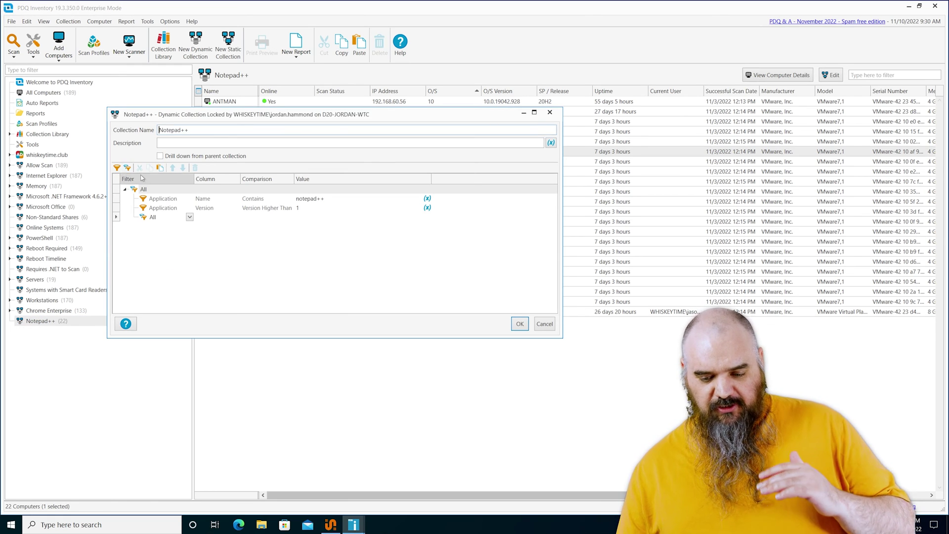
pyautogui.click(143, 218)
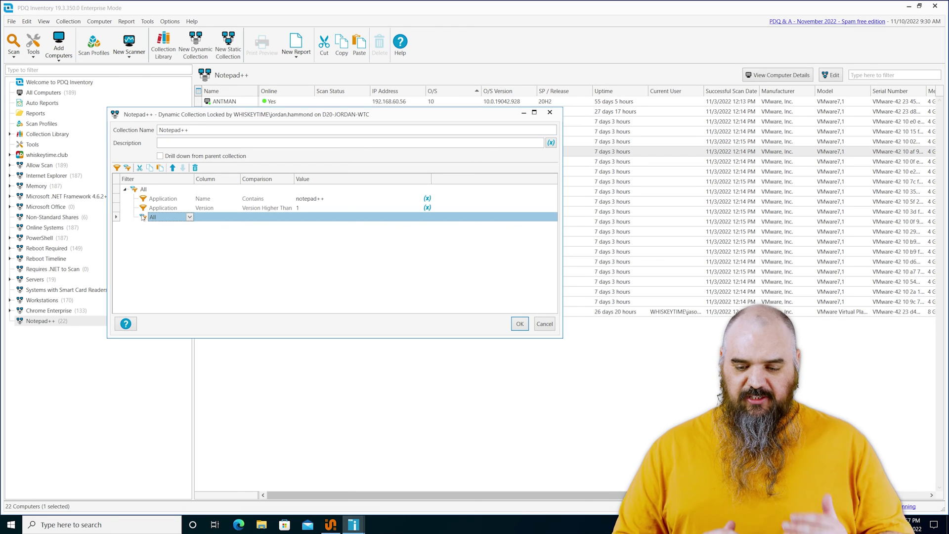